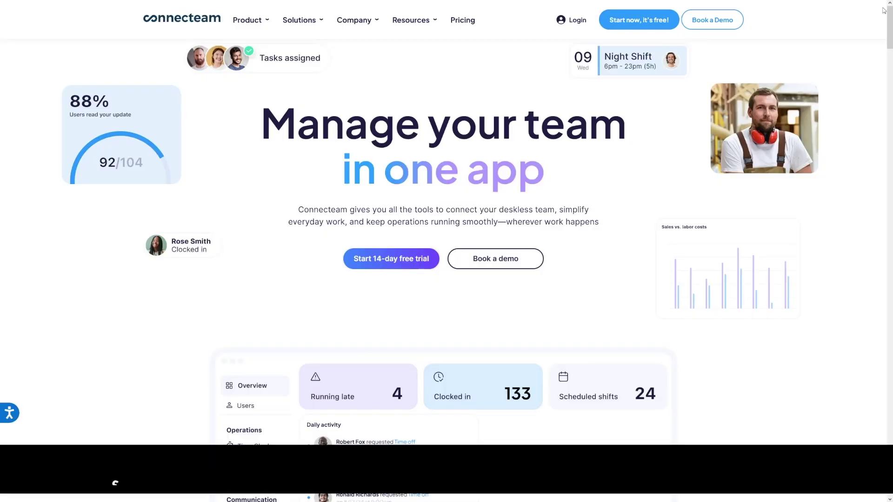
- Scroll the Connecteam homepage down to the dashboard preview with overview counts and daily activity
{"action": "scroll", "coordinate": [883, 18], "scroll_direction": "down", "scroll_amount": 3}
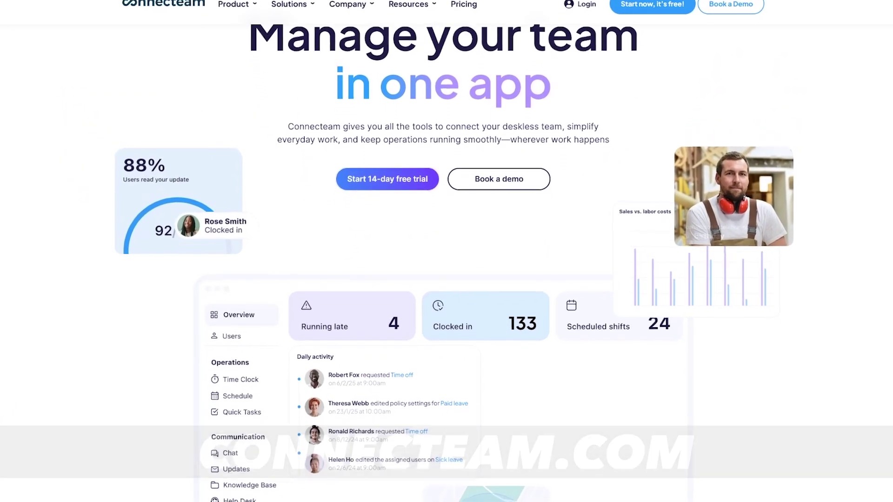
{"action": "scroll", "coordinate": [447, 251], "scroll_direction": "down", "scroll_amount": 3}
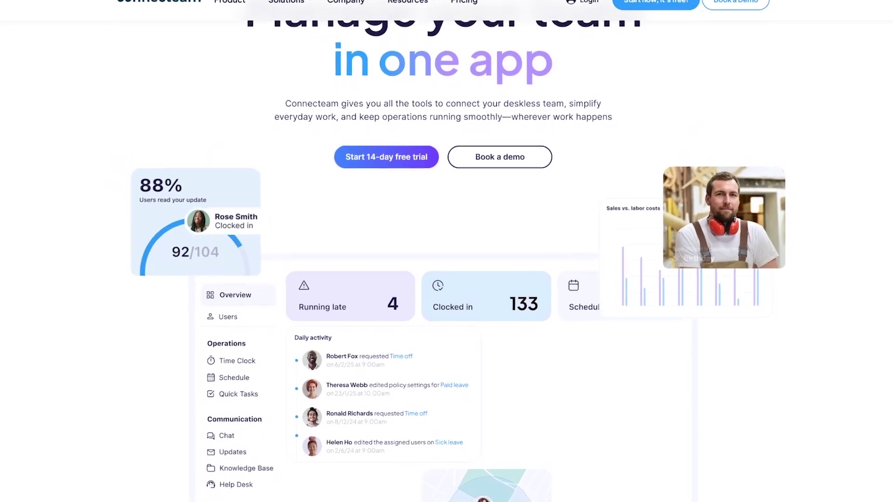
{"action": "scroll", "coordinate": [447, 251], "scroll_direction": "down", "scroll_amount": 3}
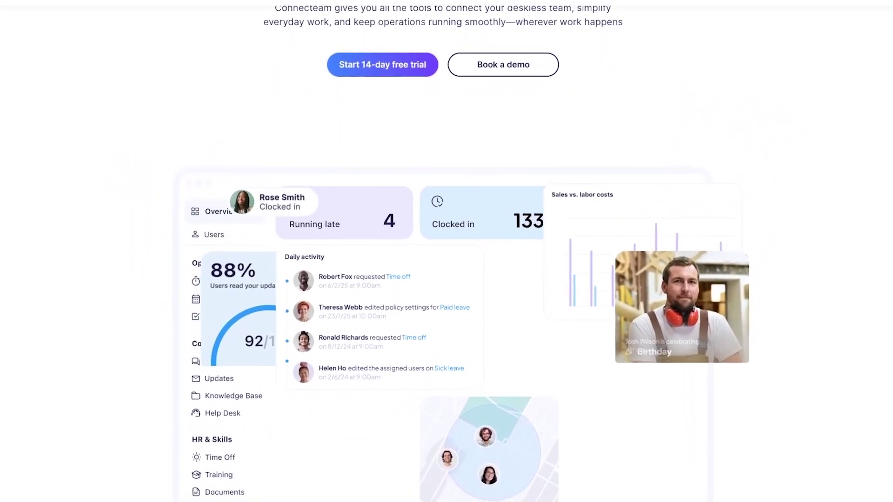
{"action": "scroll", "coordinate": [447, 251], "scroll_direction": "down", "scroll_amount": 3}
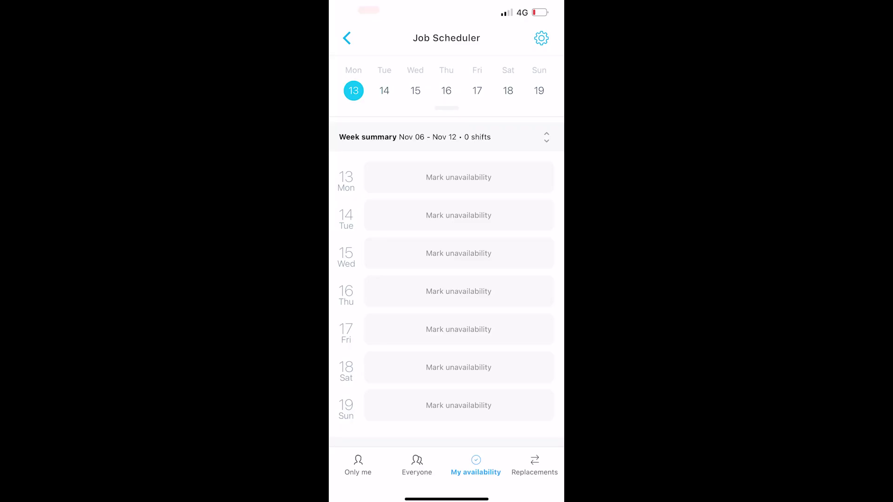
- Mark Wed Nov 15 unavailable all day, begin marking Fri Nov 17, then switch the schedule to list view
{"action": "left_click", "coordinate": [459, 254]}
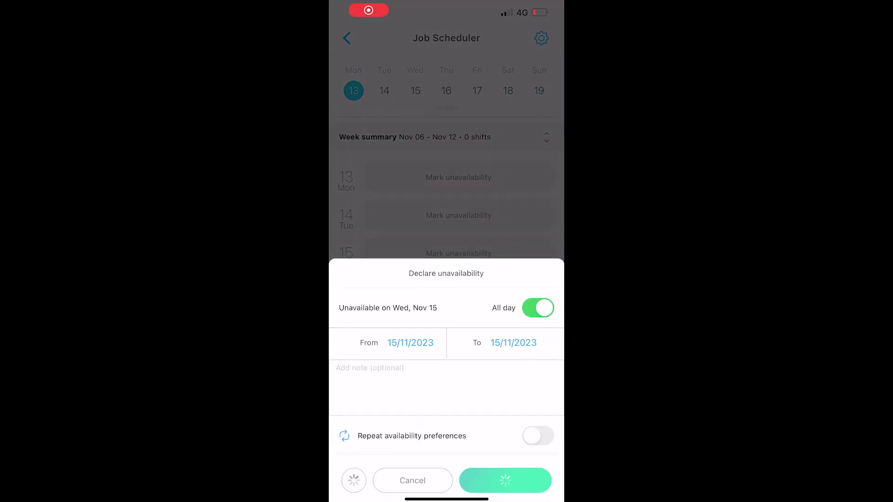
{"action": "left_click", "coordinate": [505, 480]}
{"action": "left_click", "coordinate": [459, 335]}
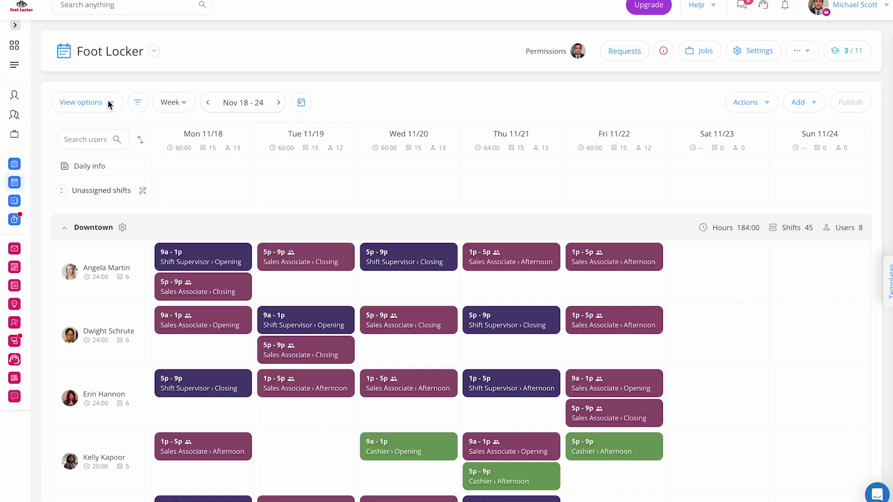
{"action": "left_click", "coordinate": [108, 103]}
{"action": "left_click", "coordinate": [104, 181]}
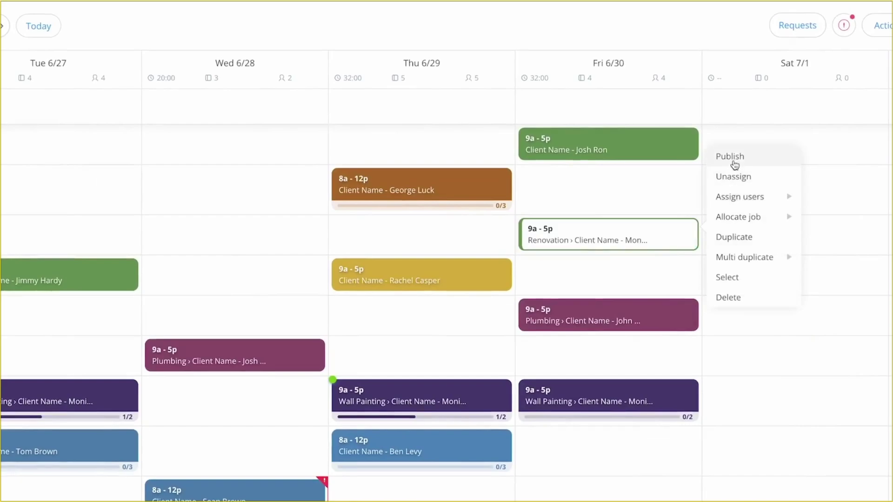
- Publish Friday's Renovation shift, then move Wednesday's 8a–12p shift to the free row and publish it
{"action": "left_click", "coordinate": [733, 164]}
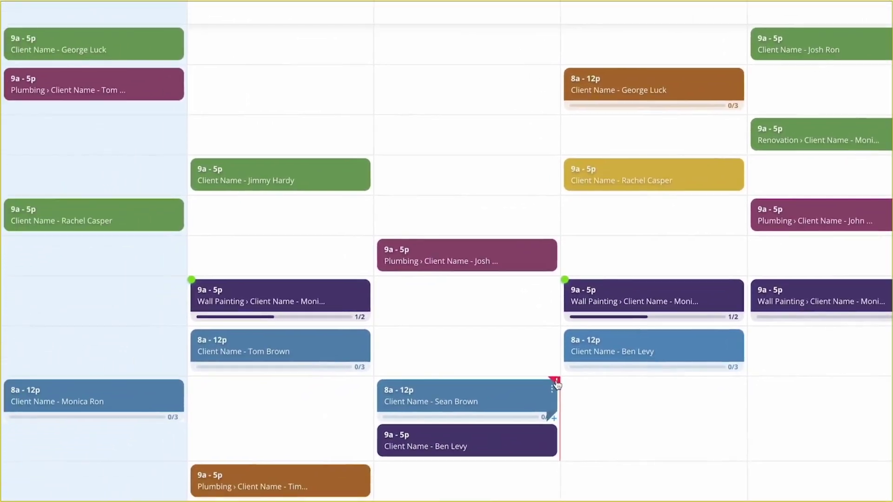
{"action": "mouse_move", "coordinate": [369, 464]}
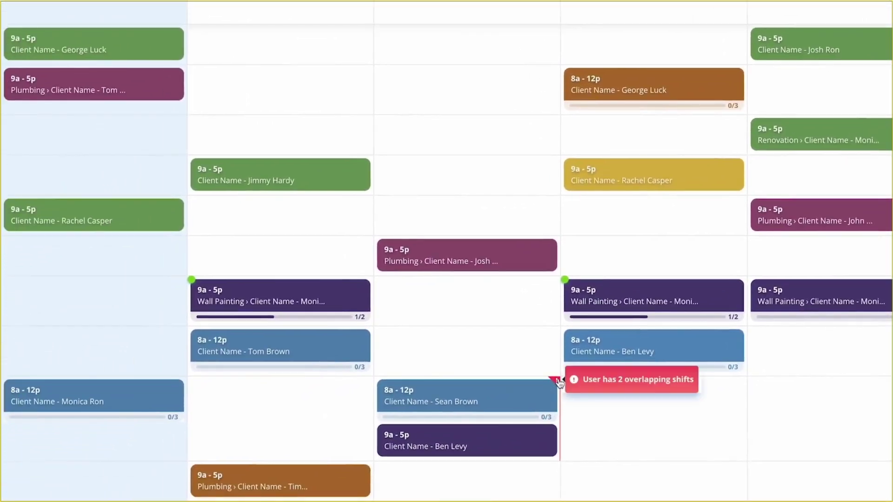
{"action": "left_click_drag", "start_coordinate": [495, 402], "coordinate": [485, 79]}
{"action": "left_click_drag", "start_coordinate": [485, 122], "coordinate": [482, 130]}
{"action": "left_click", "coordinate": [553, 133]}
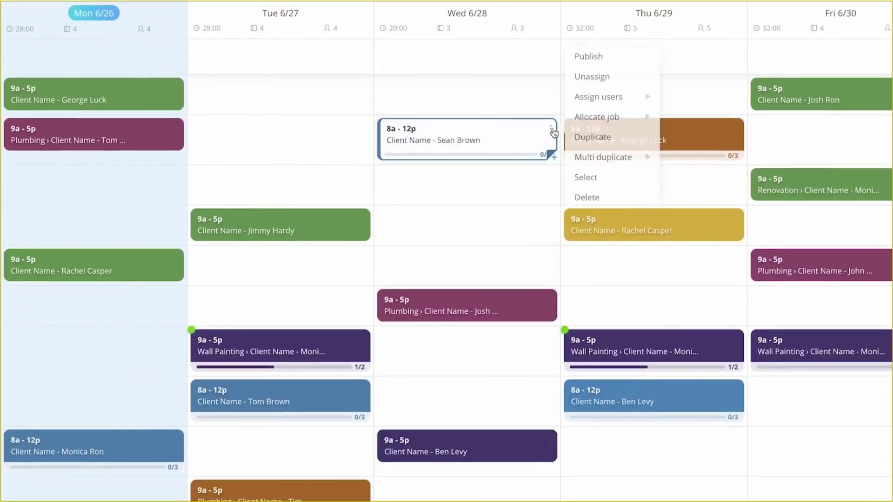
{"action": "left_click", "coordinate": [588, 68]}
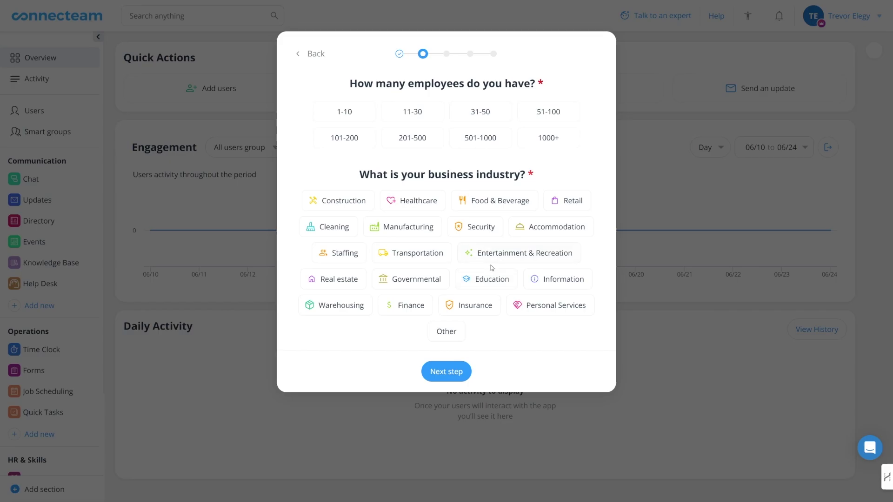
- Choose Food & Beverage as the business industry and continue to the next onboarding step
{"action": "left_click", "coordinate": [497, 202]}
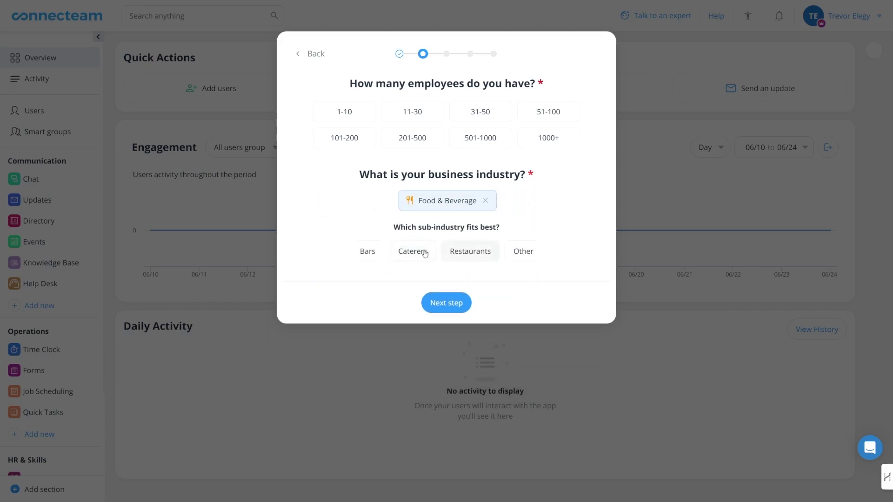
{"action": "left_click", "coordinate": [440, 257]}
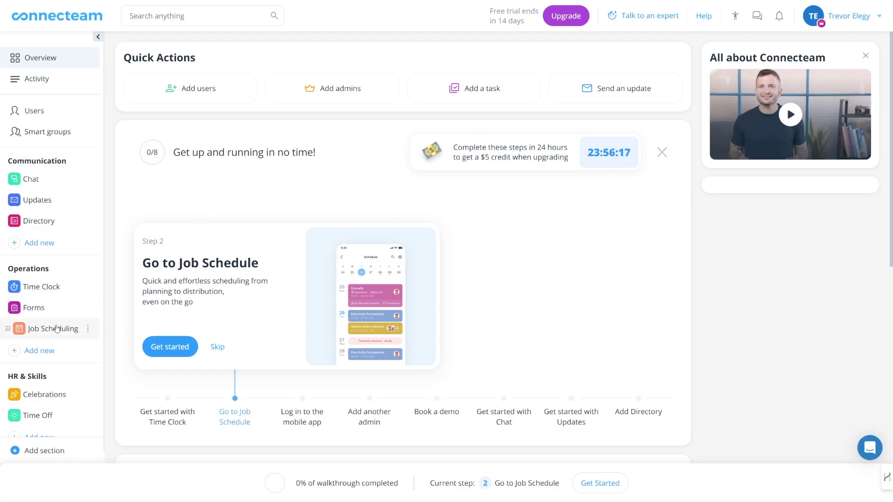
- Open Job Scheduling and start adding a new Monday shift for an employee
{"action": "left_click", "coordinate": [86, 327]}
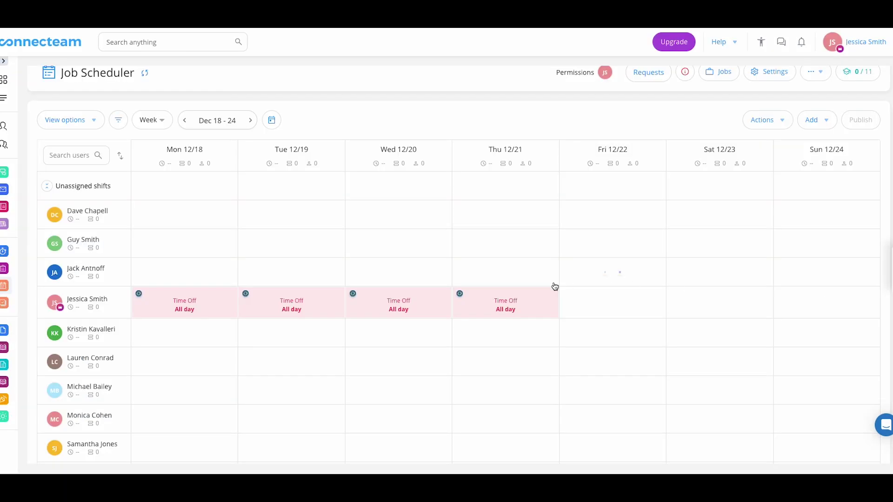
{"action": "mouse_move", "coordinate": [184, 393]}
{"action": "left_click", "coordinate": [177, 391]}
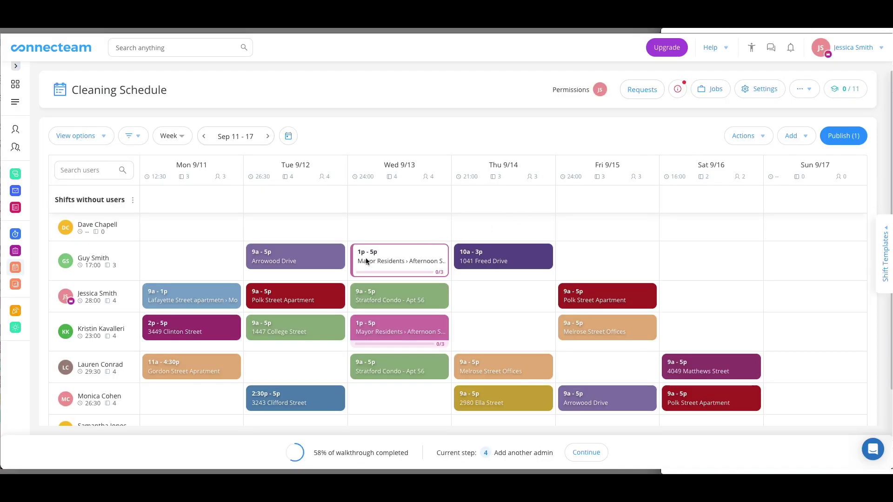
- Move the Mayor Residents 1p–5p shift to another employee's Thursday and duplicate it onto the next row
{"action": "left_click_drag", "start_coordinate": [368, 262], "coordinate": [467, 297]}
{"action": "left_click", "coordinate": [548, 283]}
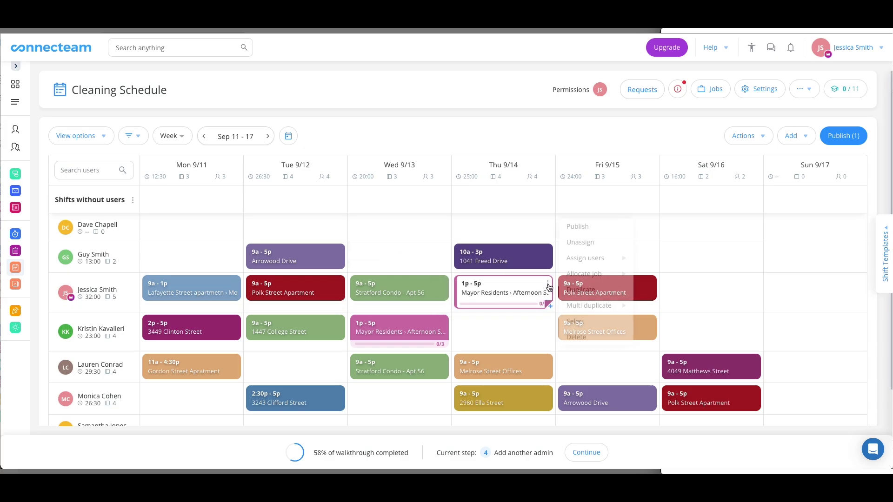
{"action": "left_click", "coordinate": [582, 289]}
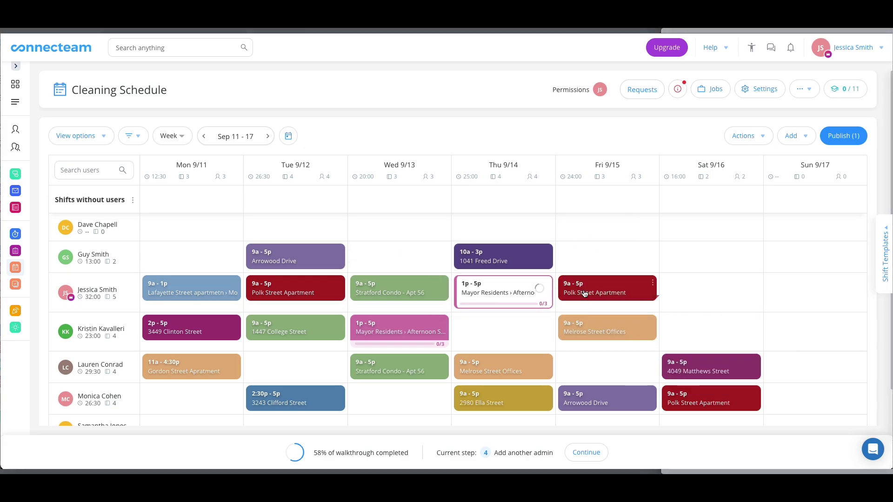
{"action": "left_click_drag", "start_coordinate": [495, 325], "coordinate": [495, 360]}
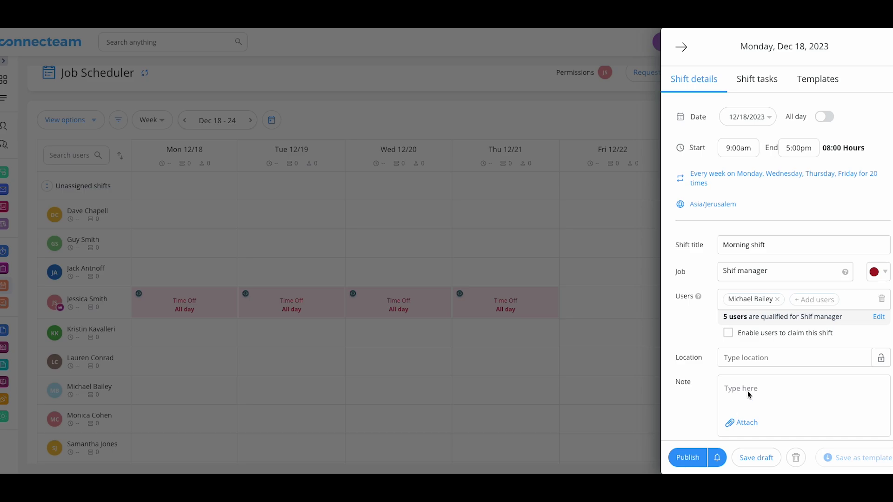
- Publish the recurring 9a–5p Morning shift, check the December month view, then return to the Dec 18–24 week
{"action": "left_click", "coordinate": [683, 459]}
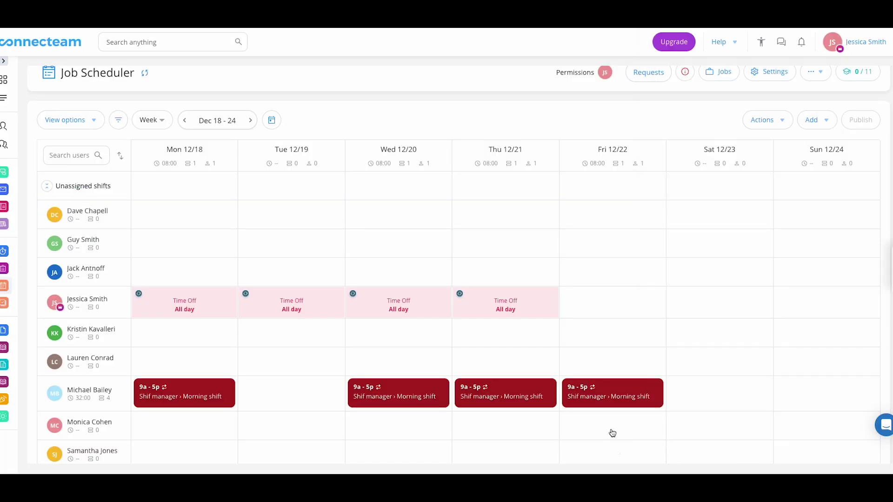
{"action": "left_click", "coordinate": [152, 120]}
{"action": "left_click", "coordinate": [152, 170]}
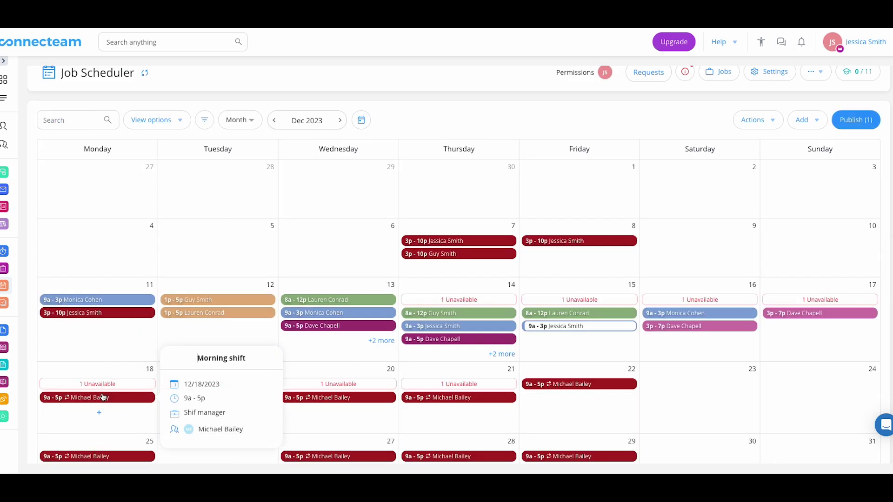
{"action": "left_click", "coordinate": [232, 122]}
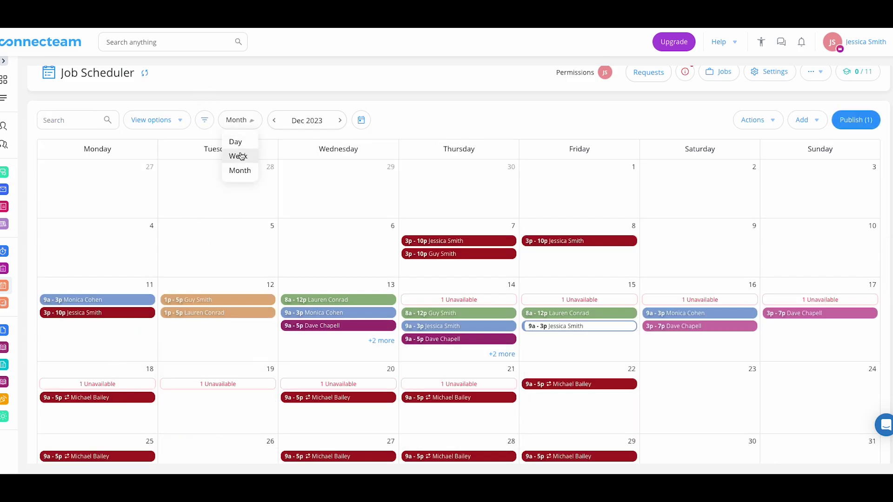
{"action": "left_click", "coordinate": [241, 157]}
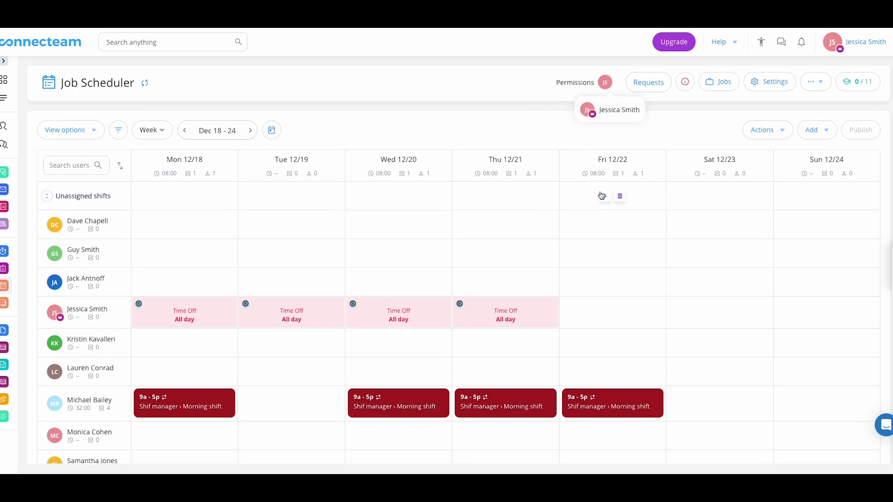
{"action": "scroll", "coordinate": [583, 74], "scroll_direction": "down", "scroll_amount": 1}
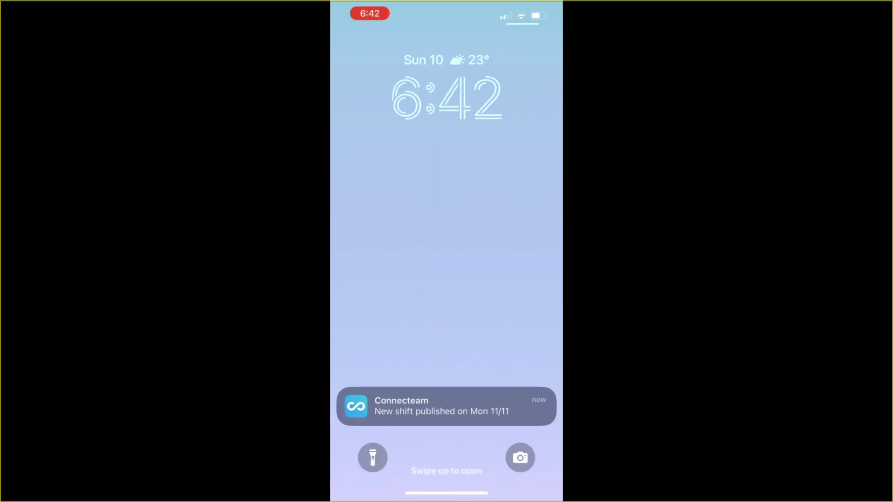
- Unlock the phone and open the upcoming Opening shift's details in the Connecteam feed
{"action": "left_click_drag", "start_coordinate": [446, 493], "coordinate": [446, 232]}
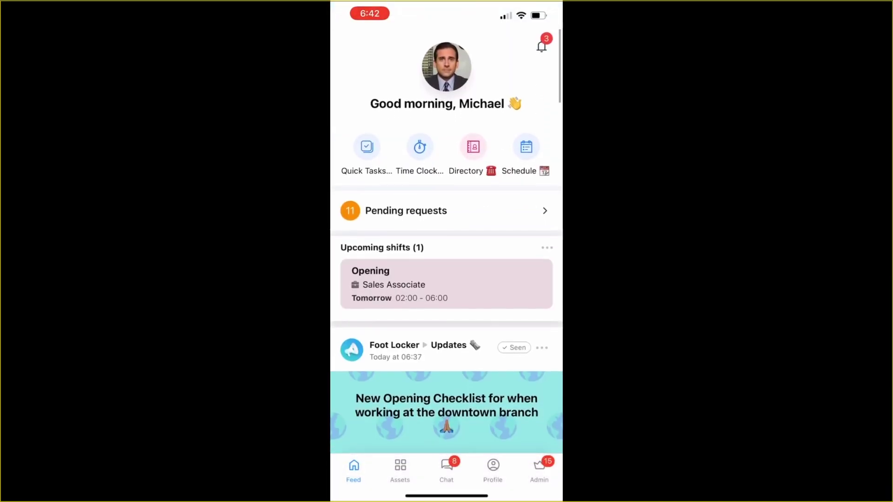
{"action": "scroll", "coordinate": [446, 242], "scroll_direction": "down", "scroll_amount": 2}
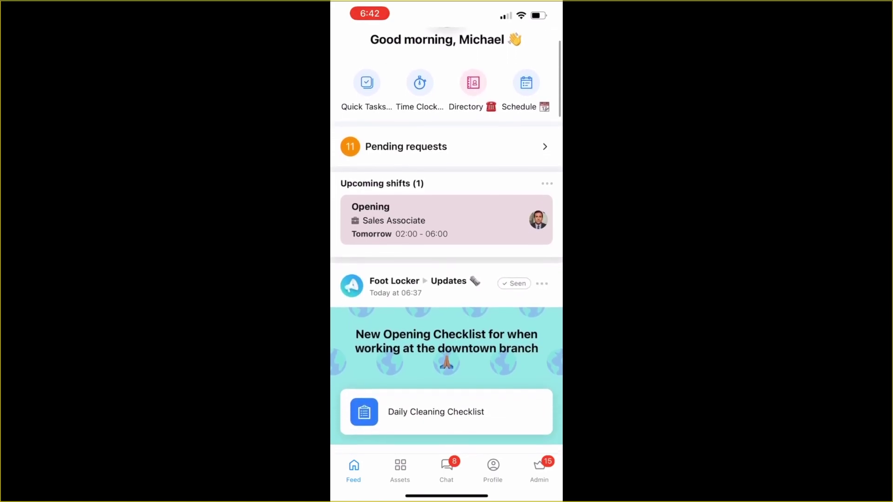
{"action": "scroll", "coordinate": [446, 242], "scroll_direction": "down", "scroll_amount": 1}
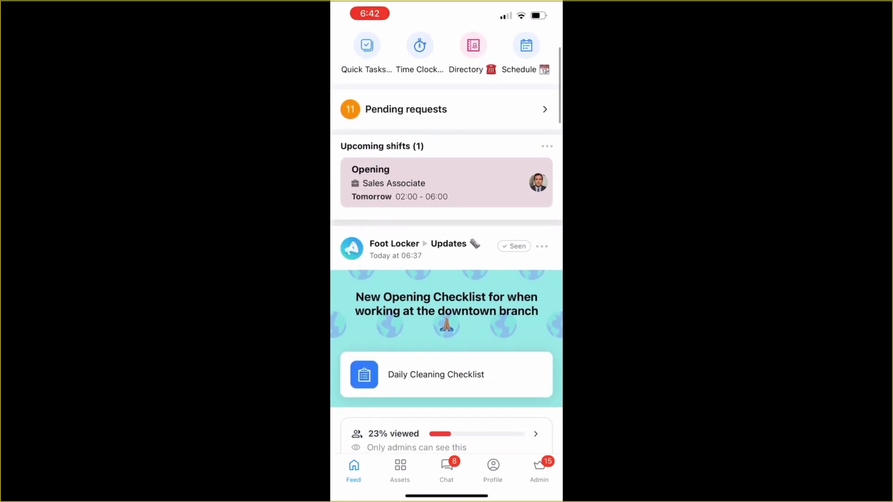
{"action": "left_click", "coordinate": [447, 182]}
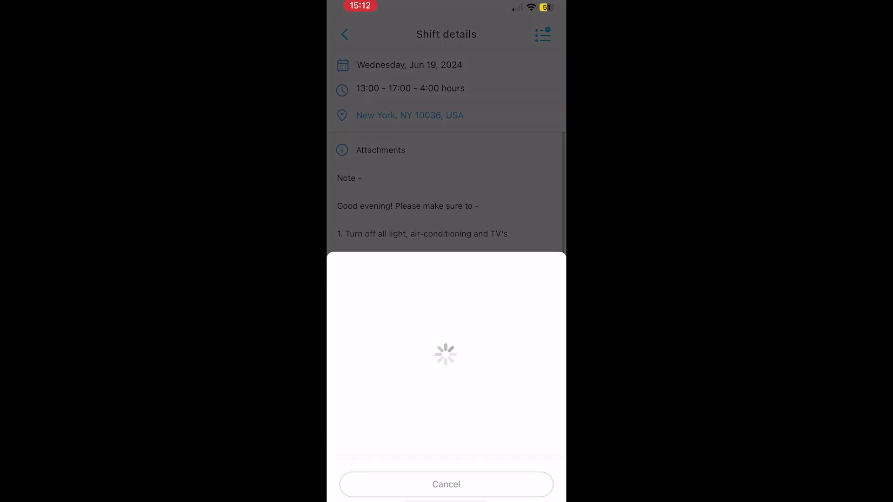
- Ask a coworker to cover the shift, then clock in to start the shift timer
{"action": "scroll", "coordinate": [446, 349], "scroll_direction": "down", "scroll_amount": 2}
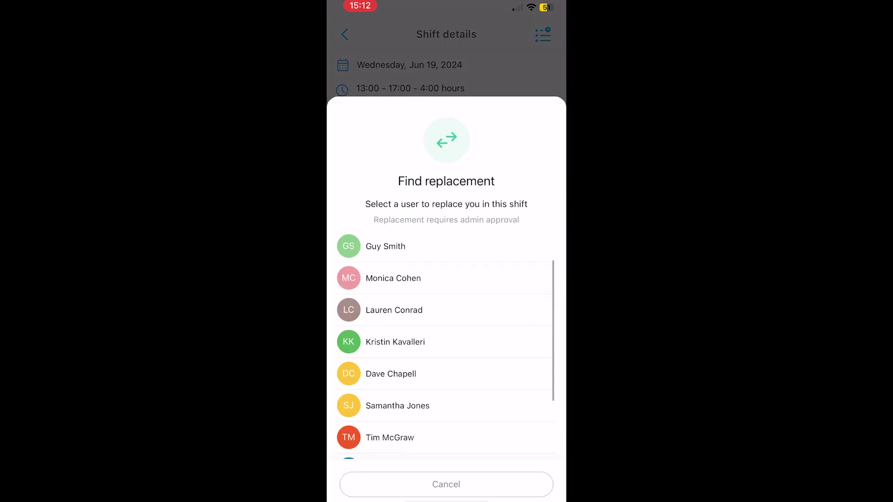
{"action": "left_click", "coordinate": [390, 358]}
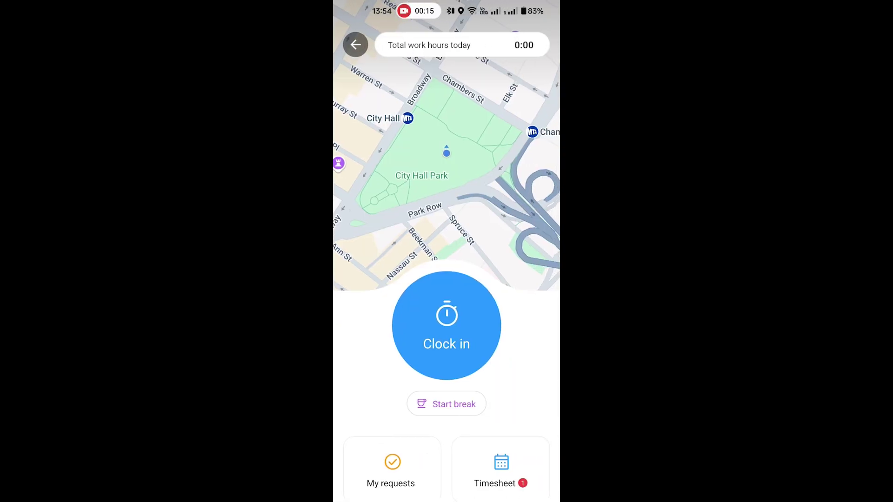
{"action": "left_click", "coordinate": [446, 325]}
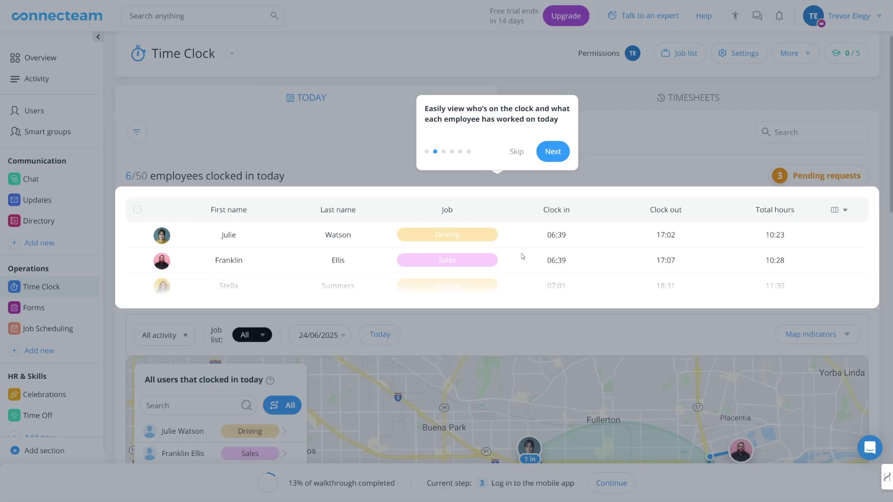
- Step through the Time Clock tour: clock-ins, routes map, timesheets, payroll totals and payroll export
{"action": "left_click", "coordinate": [553, 152]}
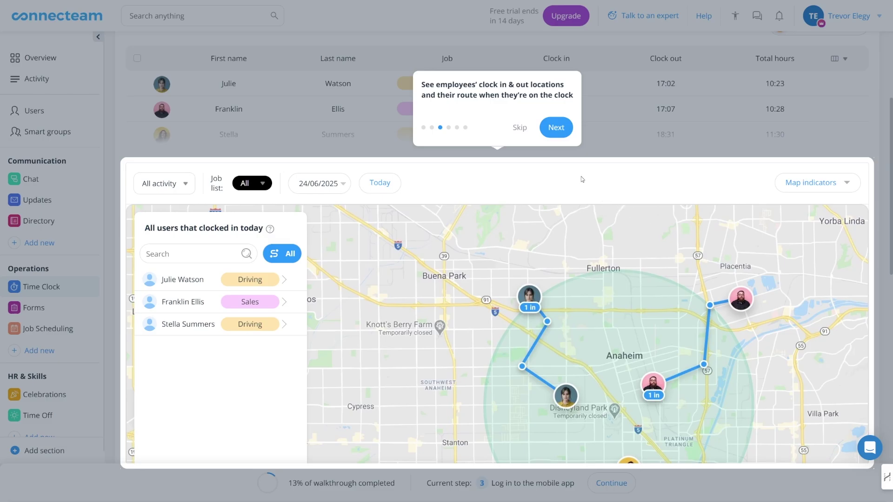
{"action": "left_click", "coordinate": [557, 129]}
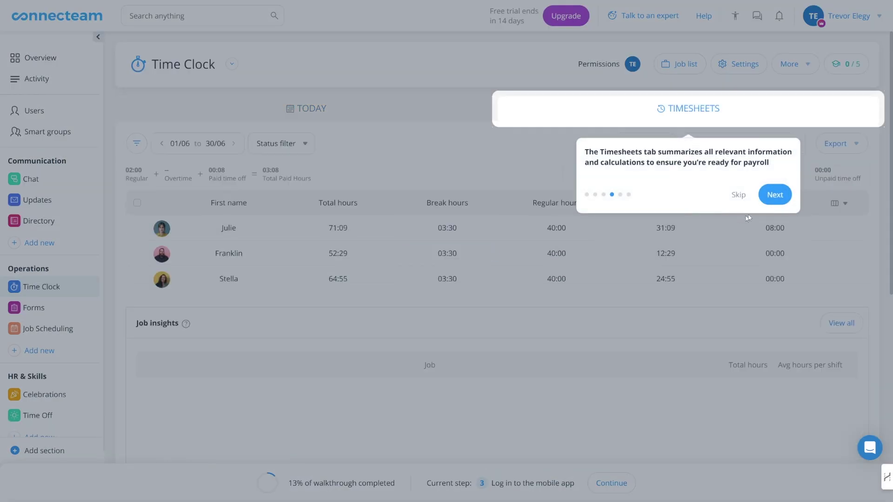
{"action": "left_click", "coordinate": [780, 200]}
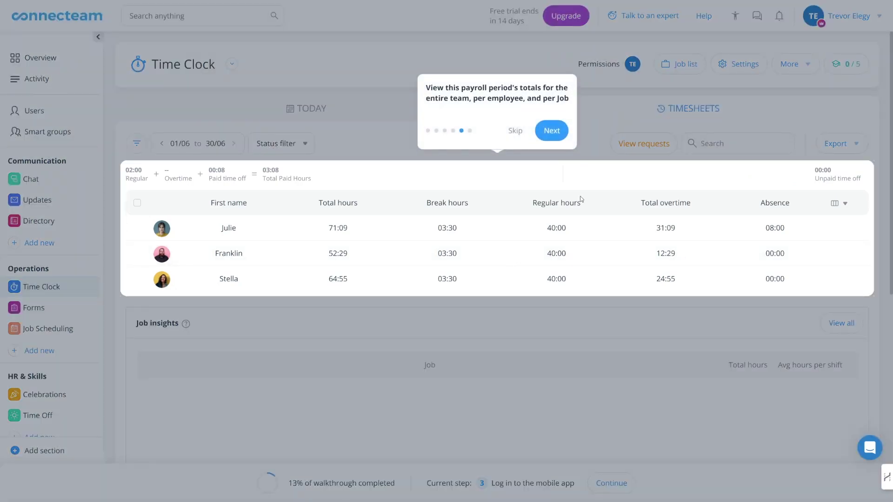
{"action": "left_click", "coordinate": [561, 135]}
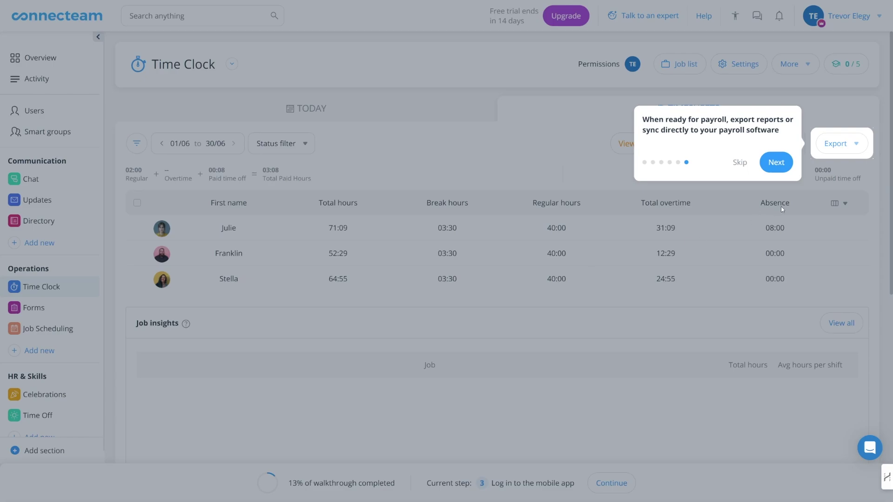
{"action": "left_click", "coordinate": [782, 168]}
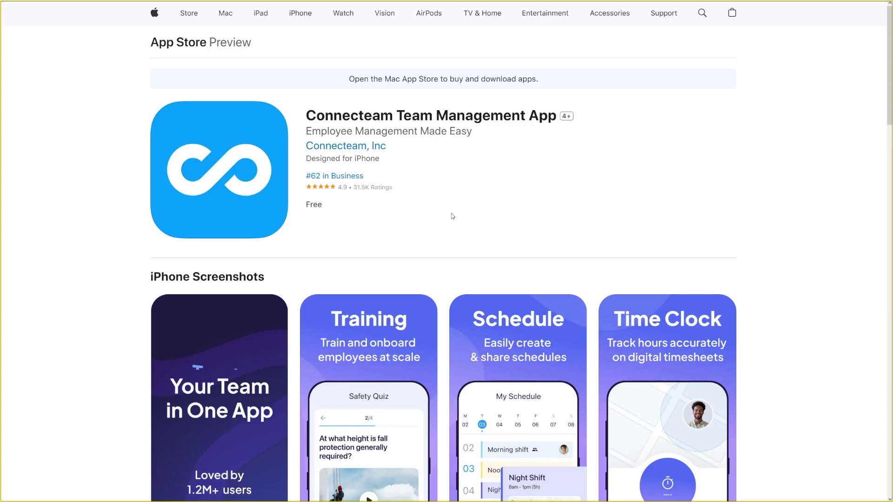
- Scroll the app listing and highlight the 1M+ downloads figure on Google Play
{"action": "scroll", "coordinate": [467, 227], "scroll_direction": "down", "scroll_amount": 10}
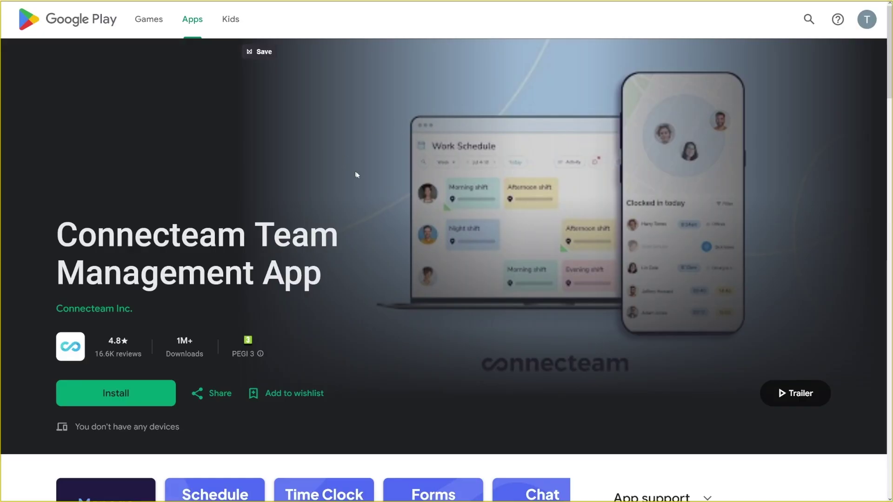
{"action": "scroll", "coordinate": [376, 179], "scroll_direction": "down", "scroll_amount": 1}
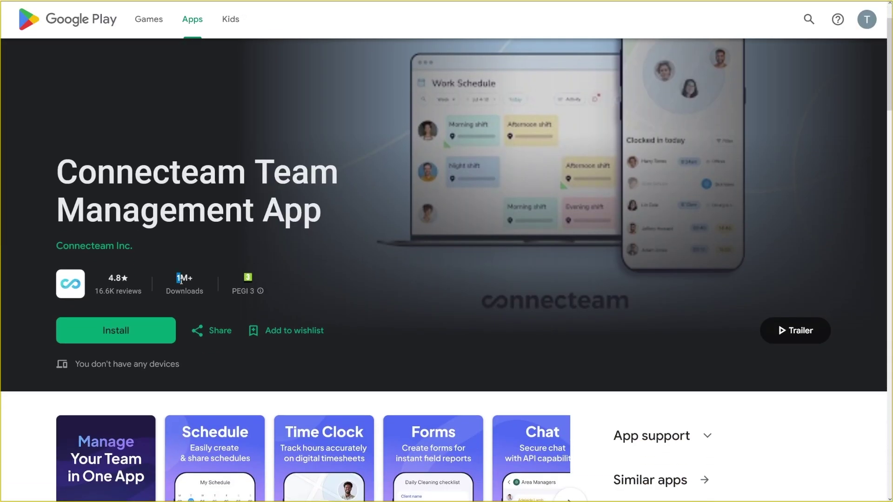
{"action": "left_click_drag", "start_coordinate": [180, 281], "coordinate": [200, 291]}
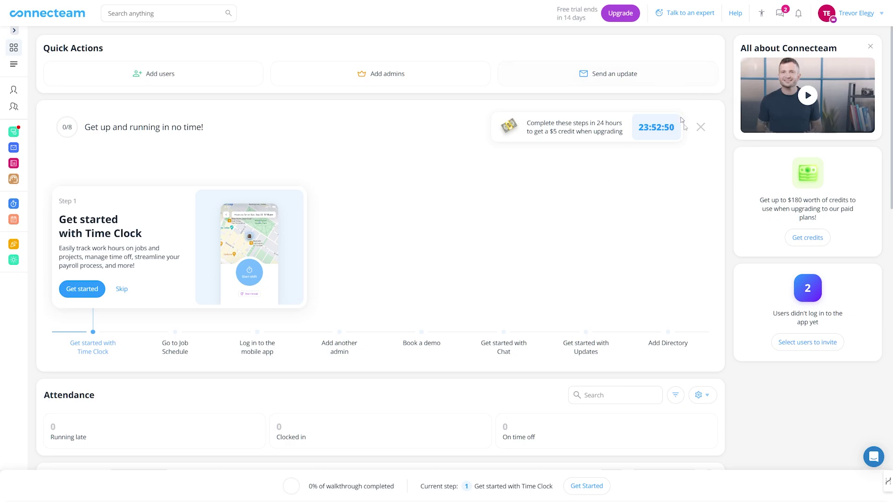
{"action": "left_click", "coordinate": [866, 20]}
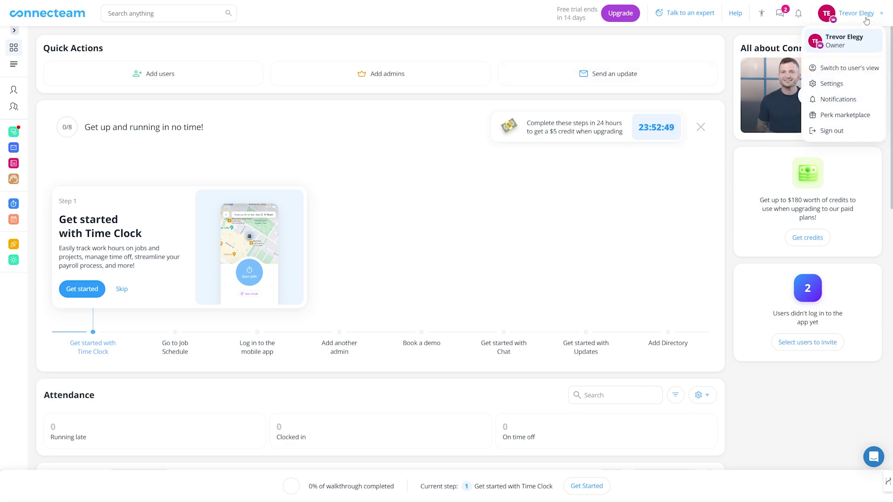
{"action": "left_click", "coordinate": [850, 69]}
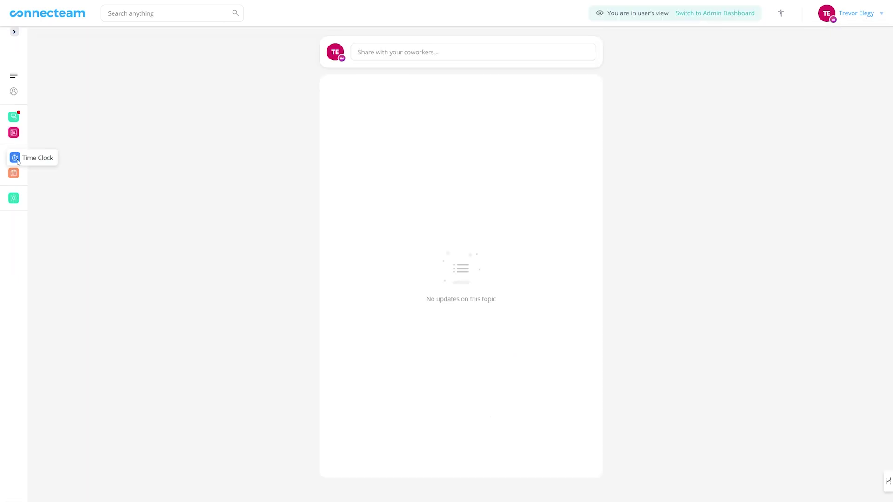
{"action": "left_click", "coordinate": [15, 176]}
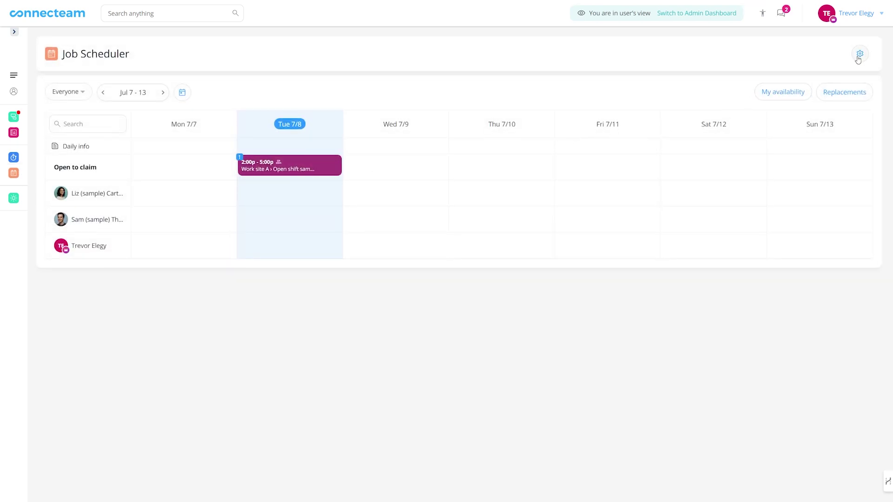
{"action": "left_click", "coordinate": [858, 55]}
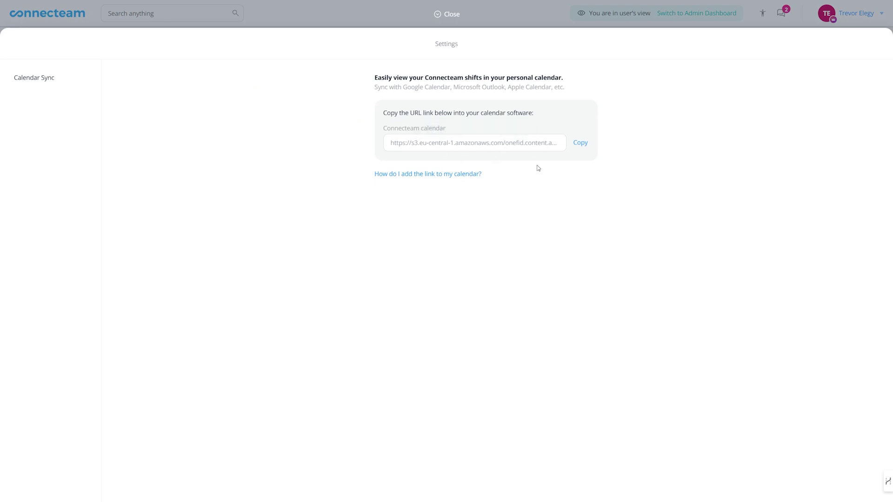
{"action": "left_click", "coordinate": [583, 146]}
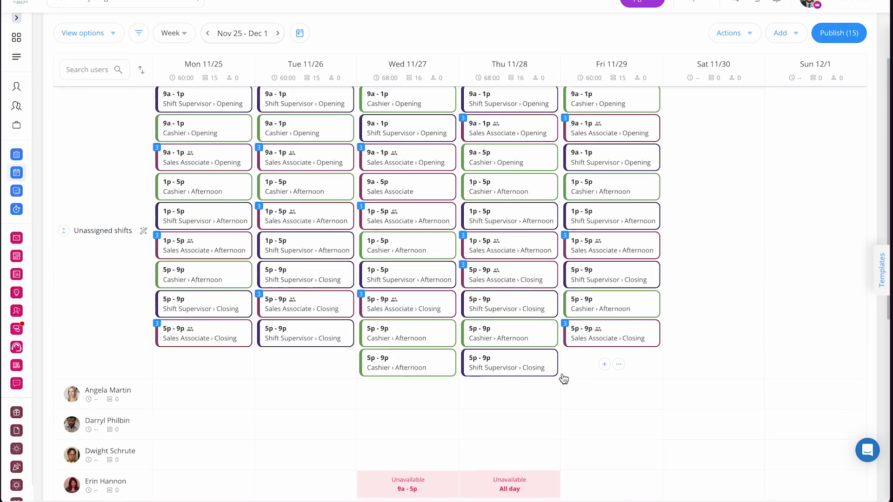
- Give the Tuesday 5p–9p Shift Supervisor shift to the third employee and Wednesday 1p–5p to the fourth
{"action": "scroll", "coordinate": [562, 375], "scroll_direction": "down", "scroll_amount": 2}
{"action": "left_click_drag", "start_coordinate": [307, 246], "coordinate": [300, 357]}
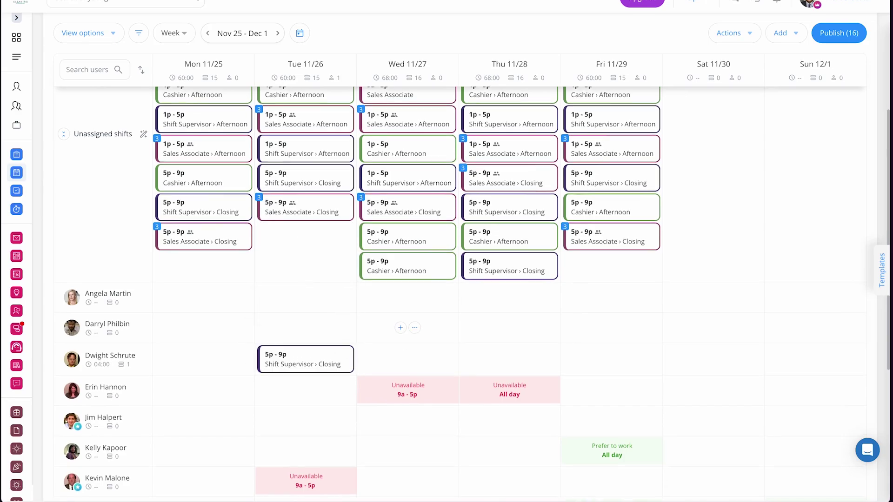
{"action": "scroll", "coordinate": [402, 343], "scroll_direction": "up", "scroll_amount": 1}
{"action": "left_click_drag", "start_coordinate": [408, 192], "coordinate": [409, 404]}
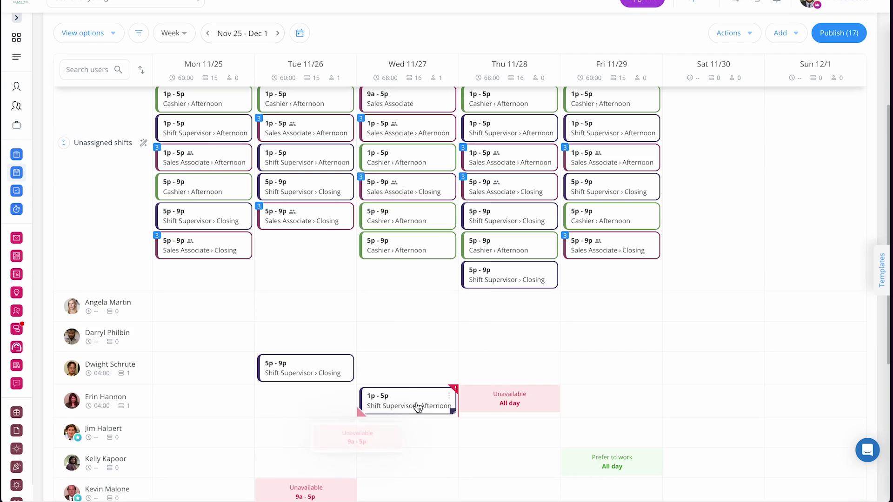
{"action": "mouse_move", "coordinate": [457, 392]}
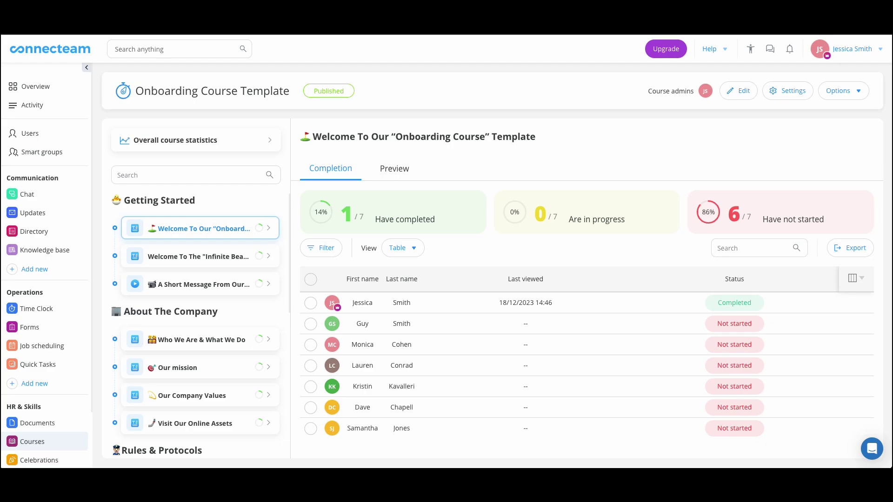
- Select the course's users and send the six who haven't started a chat message reading 'HEy'
{"action": "left_click", "coordinate": [311, 280]}
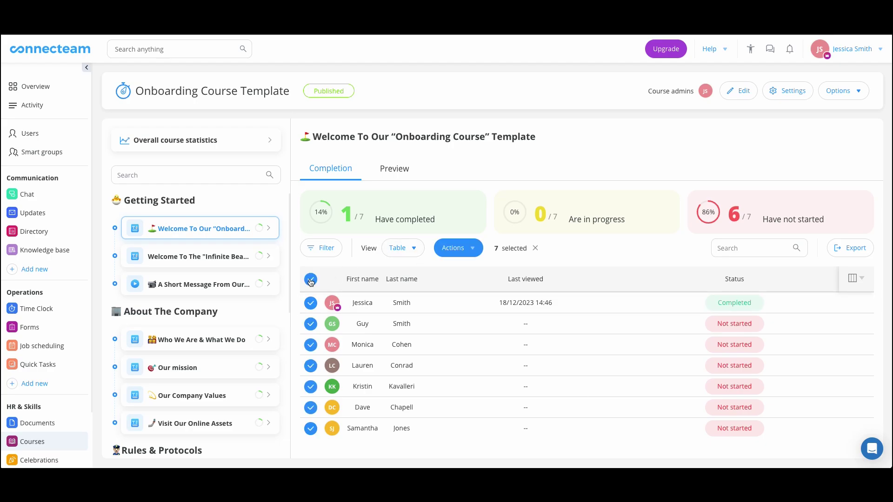
{"action": "left_click", "coordinate": [461, 251]}
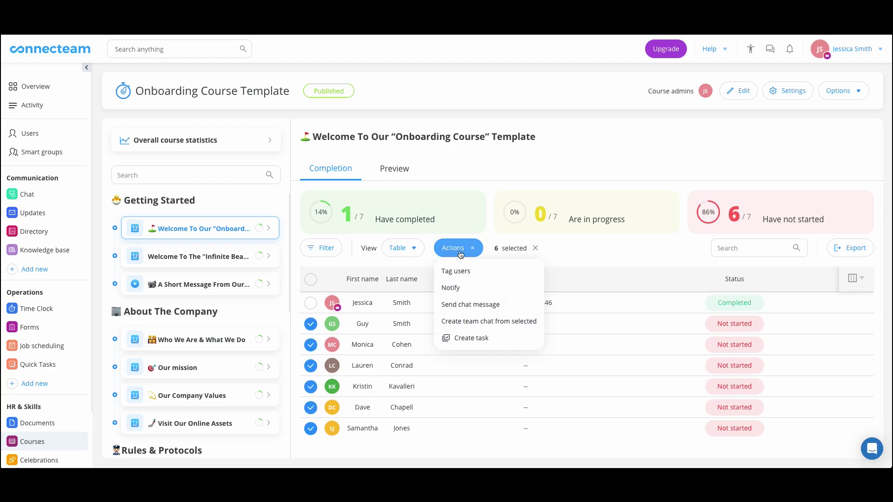
{"action": "left_click", "coordinate": [476, 305]}
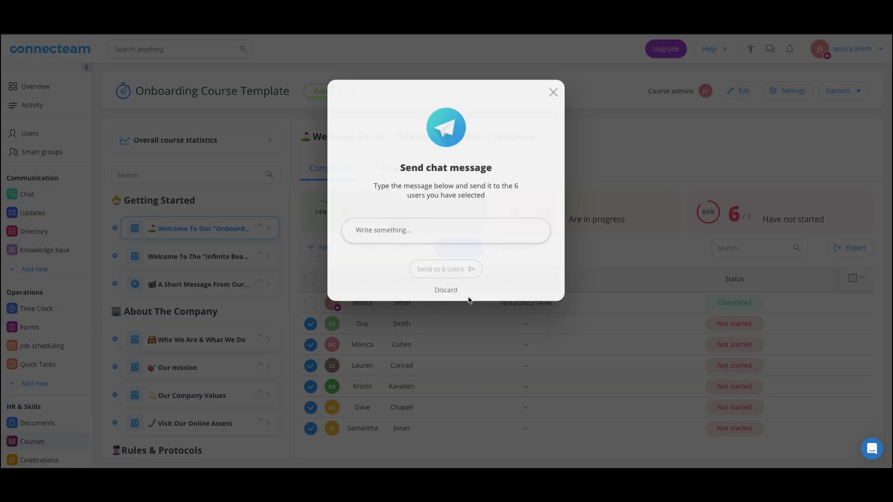
{"action": "type", "text": "HEy"}
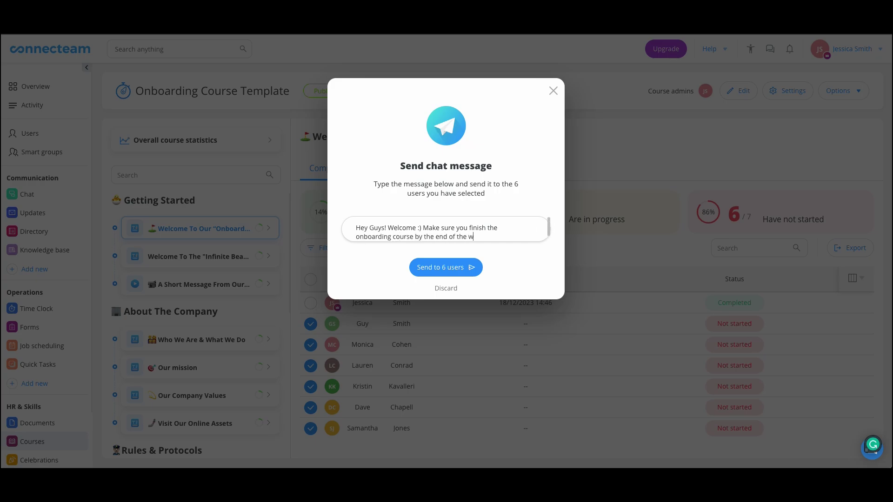
{"action": "left_click", "coordinate": [440, 264]}
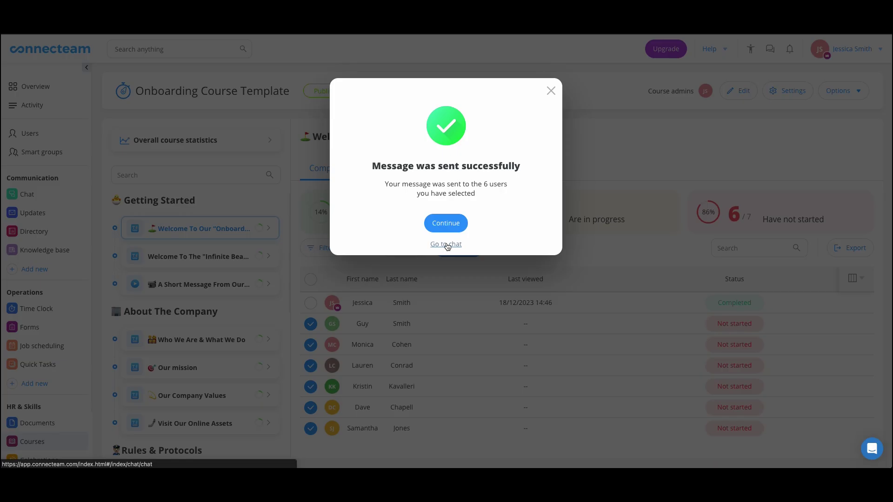
{"action": "left_click", "coordinate": [447, 244]}
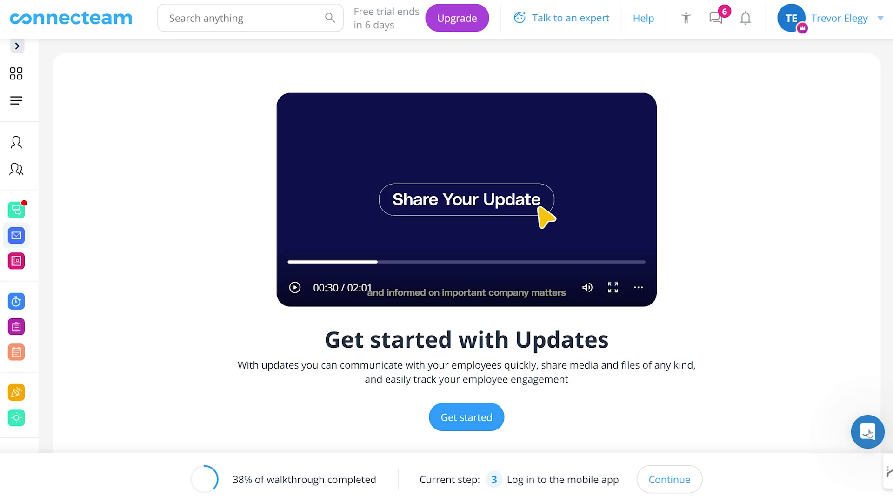
- Start a new message to Connecteam support from the help messenger
{"action": "left_click", "coordinate": [868, 432]}
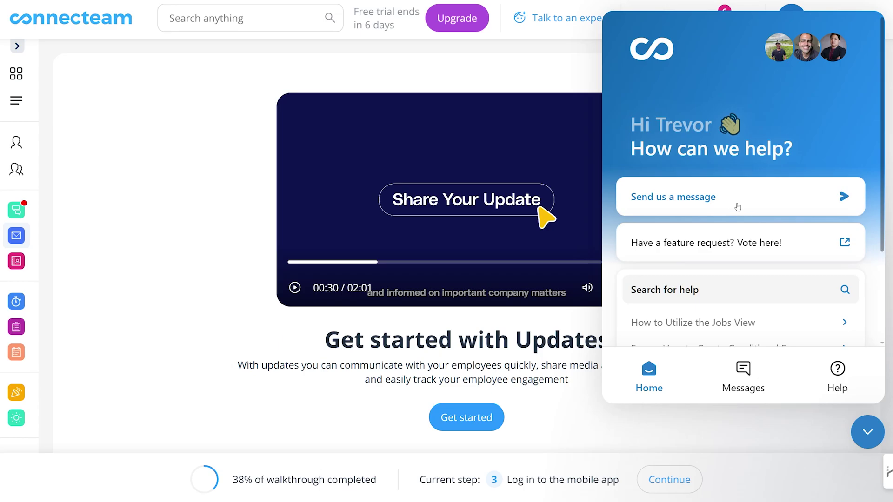
{"action": "left_click", "coordinate": [737, 207]}
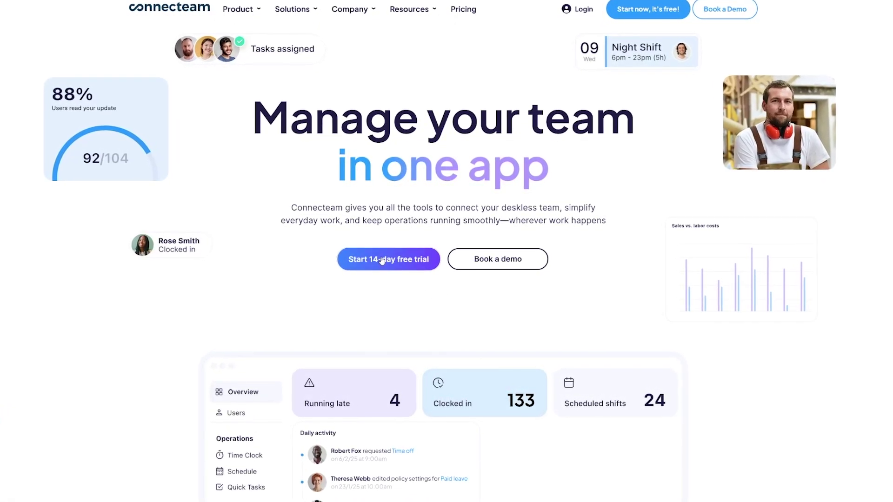
{"action": "mouse_move", "coordinate": [239, 10]}
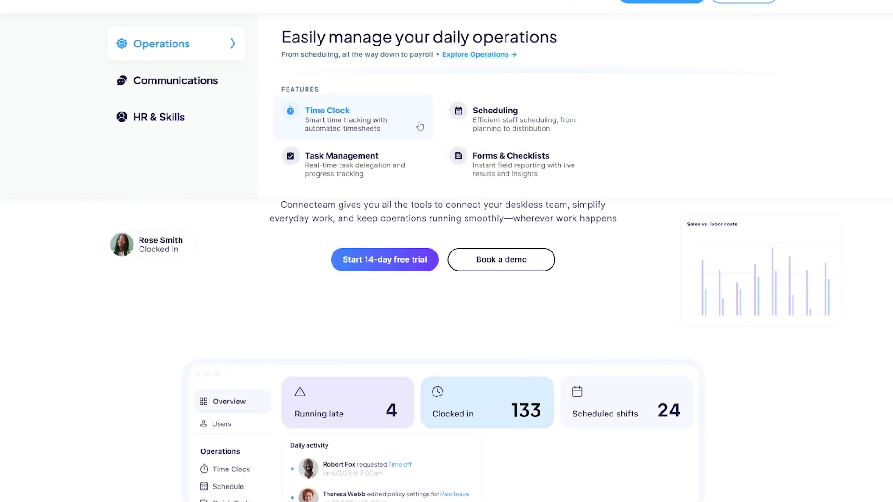
{"action": "mouse_move", "coordinate": [220, 92]}
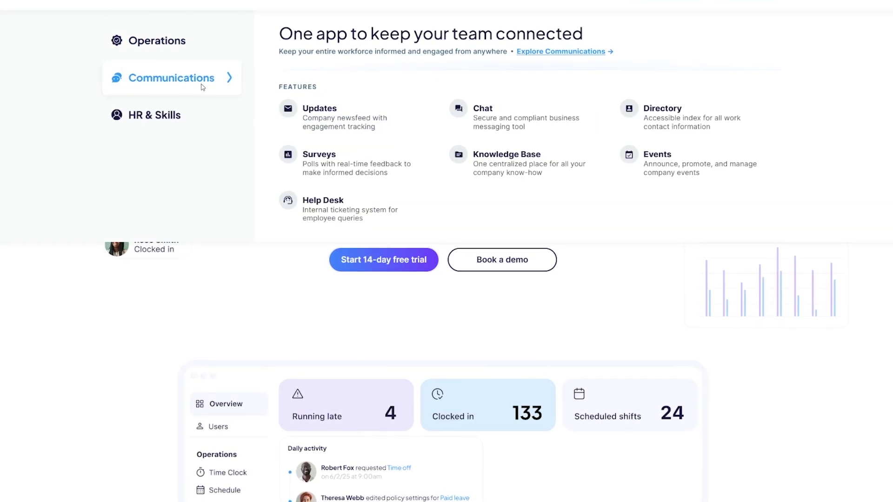